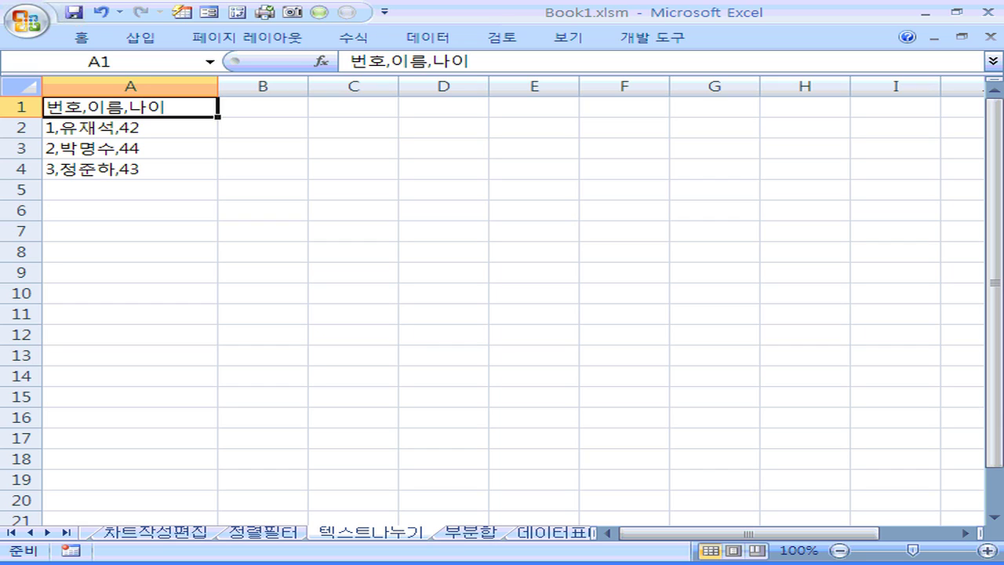
Start Text to Columns on cells A1:A4, treating the source data as delimited
key("shift+Down")
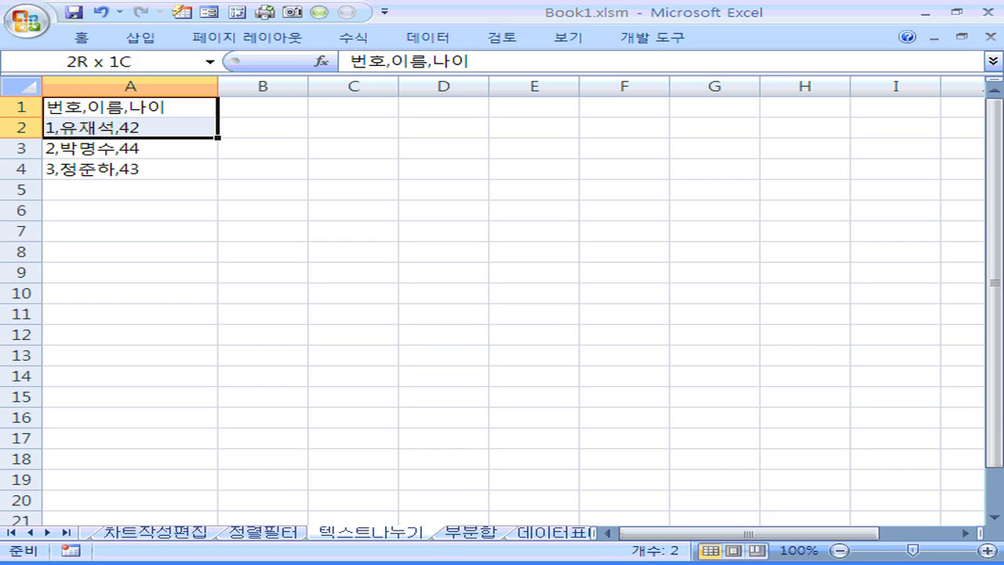
key("shift+Down")
key("shift+Down")
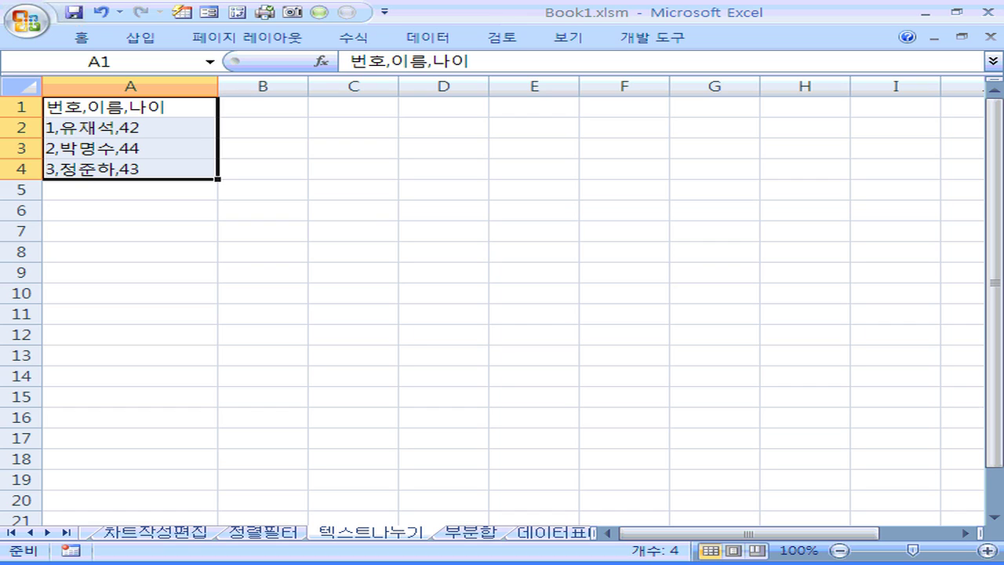
left_click(428, 37)
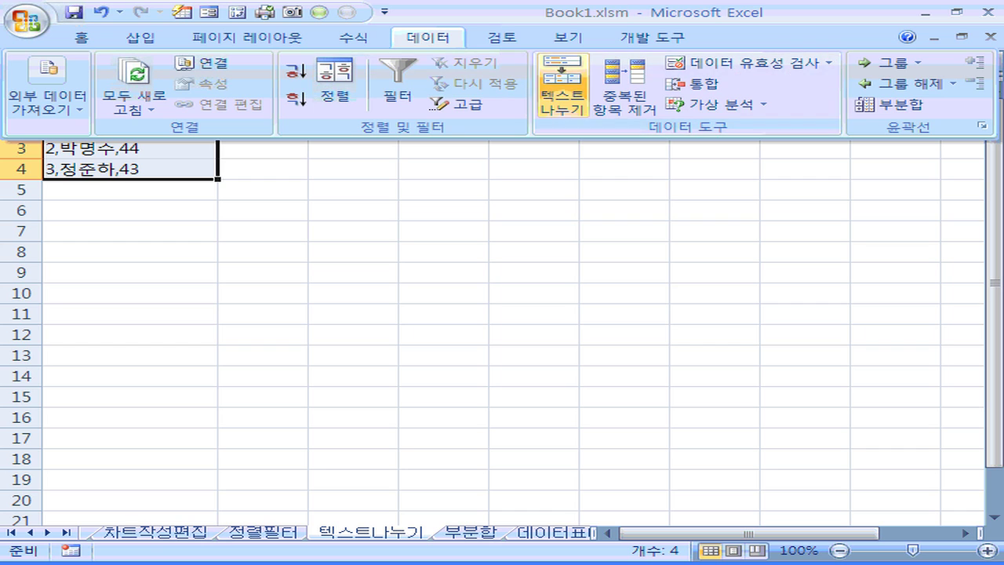
left_click(561, 85)
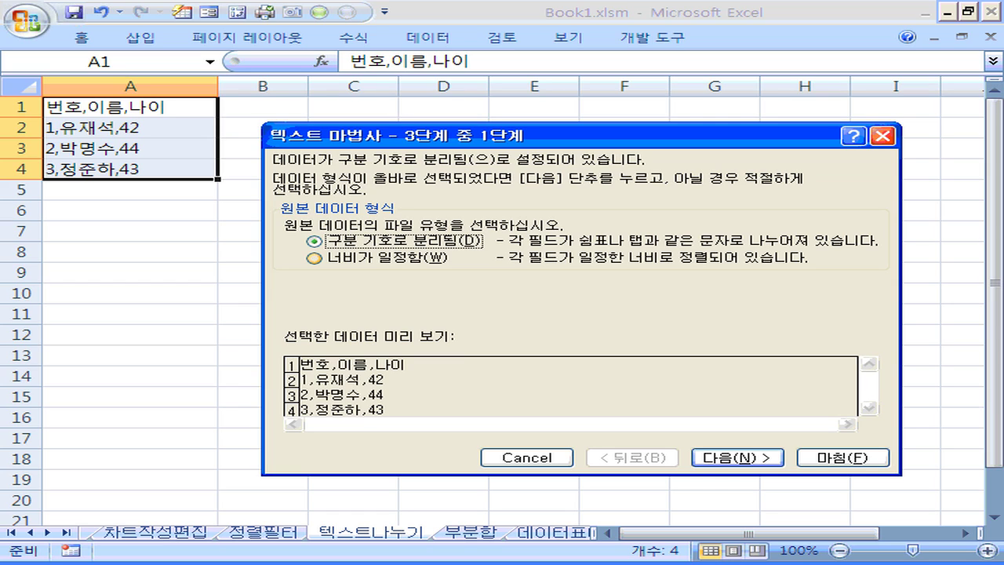
left_click(737, 457)
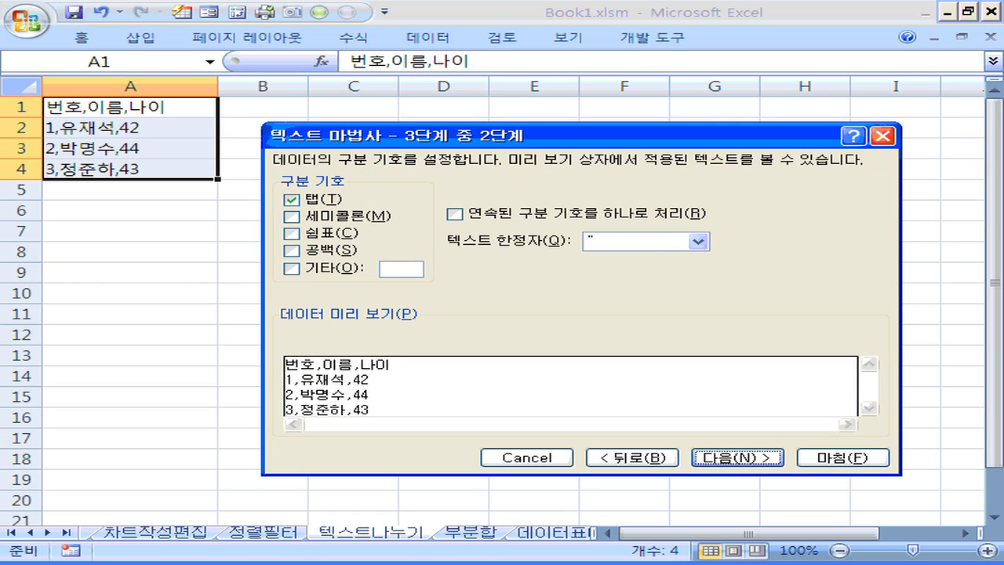
Turn off the tab delimiter and make the comma the only delimiter for splitting the text
left_click(291, 199)
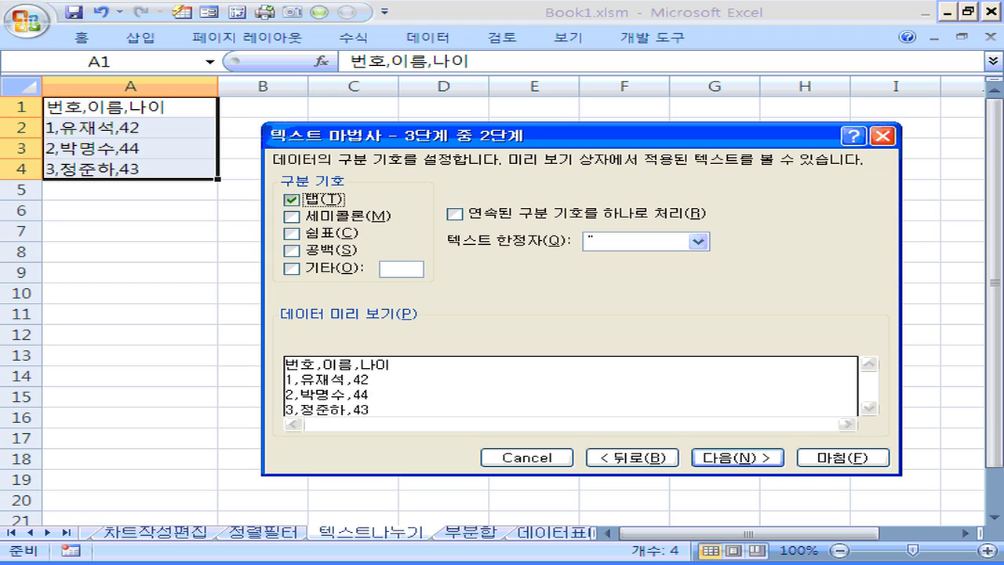
left_click(292, 200)
left_click(292, 233)
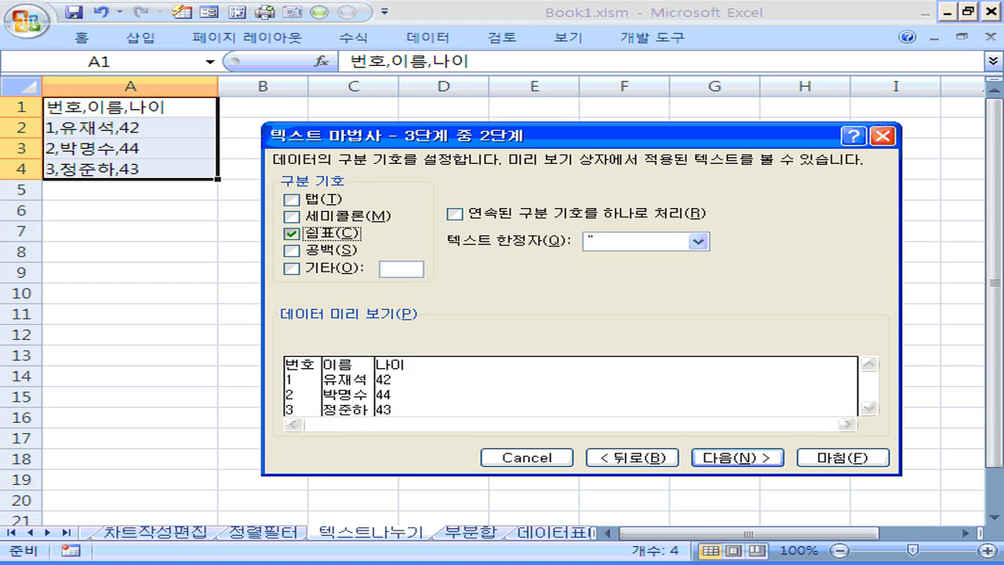
left_click(292, 233)
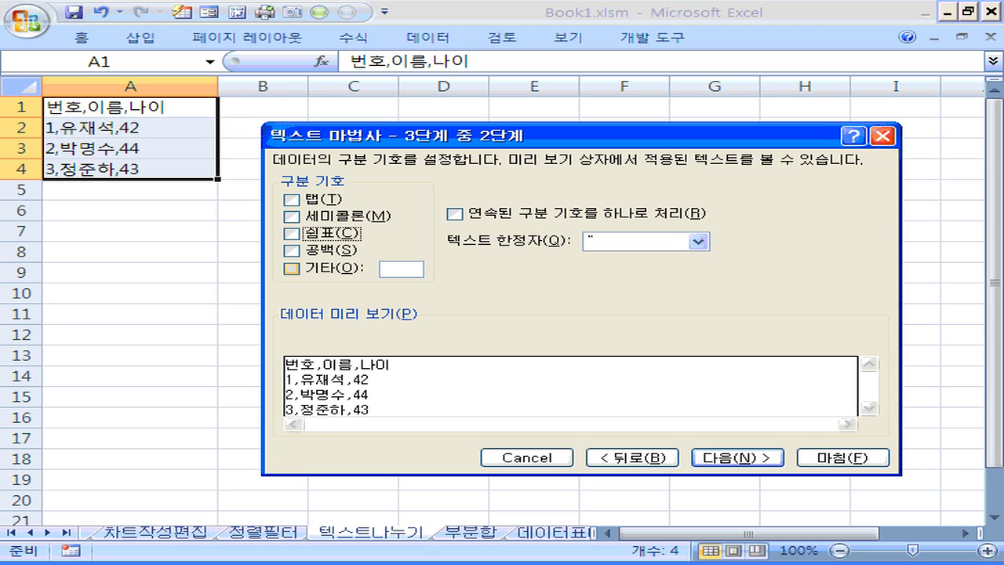
left_click(292, 233)
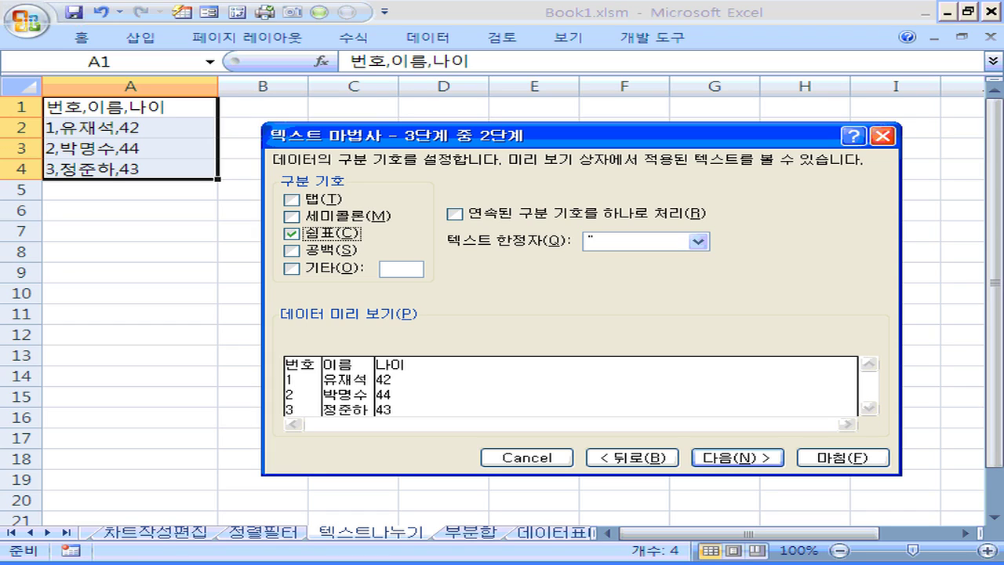
left_click(737, 457)
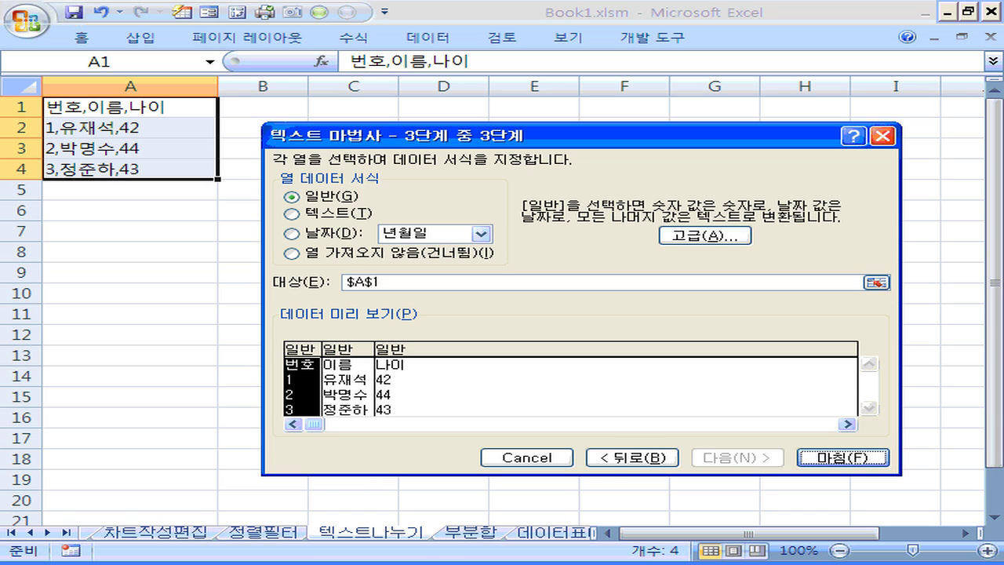
Check the advanced text import settings and finish the split with General column format and destination $A$1
left_click(704, 235)
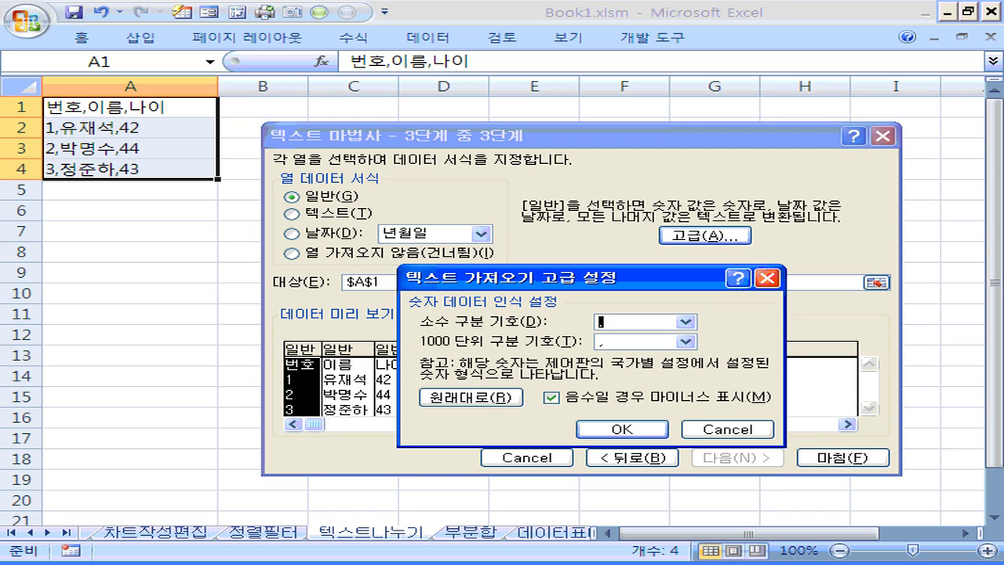
left_click_drag(415, 277, 411, 236)
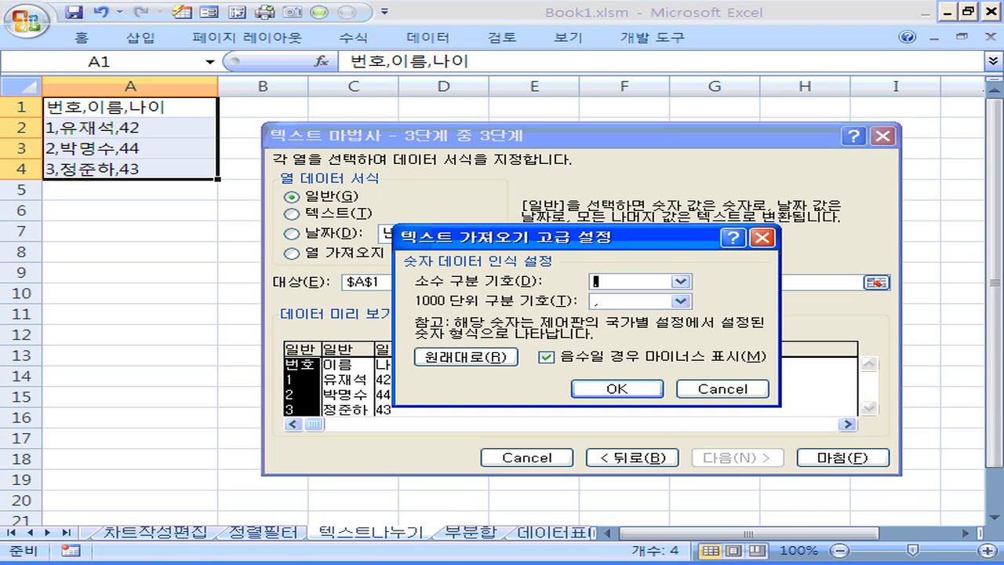
key("Return")
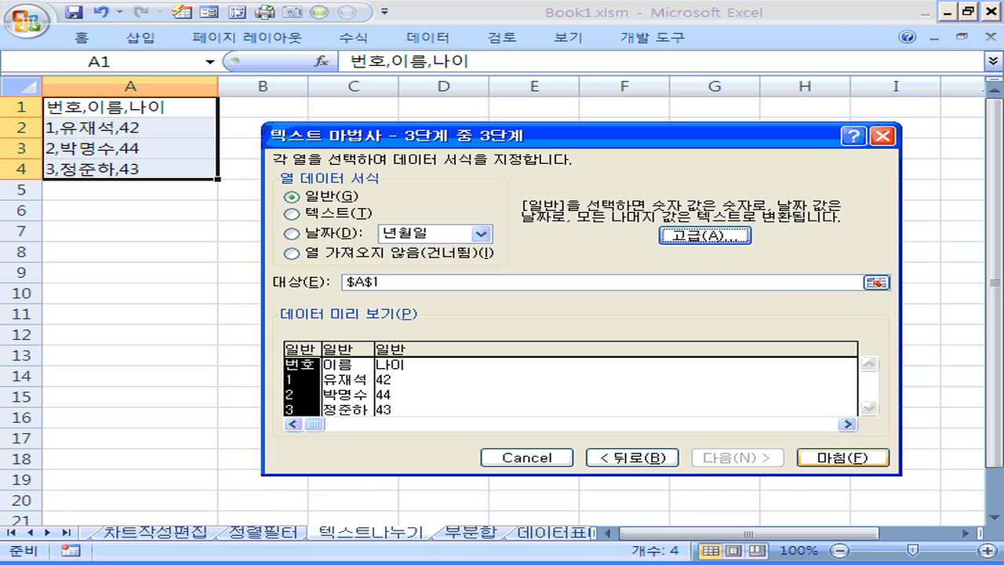
left_click(843, 457)
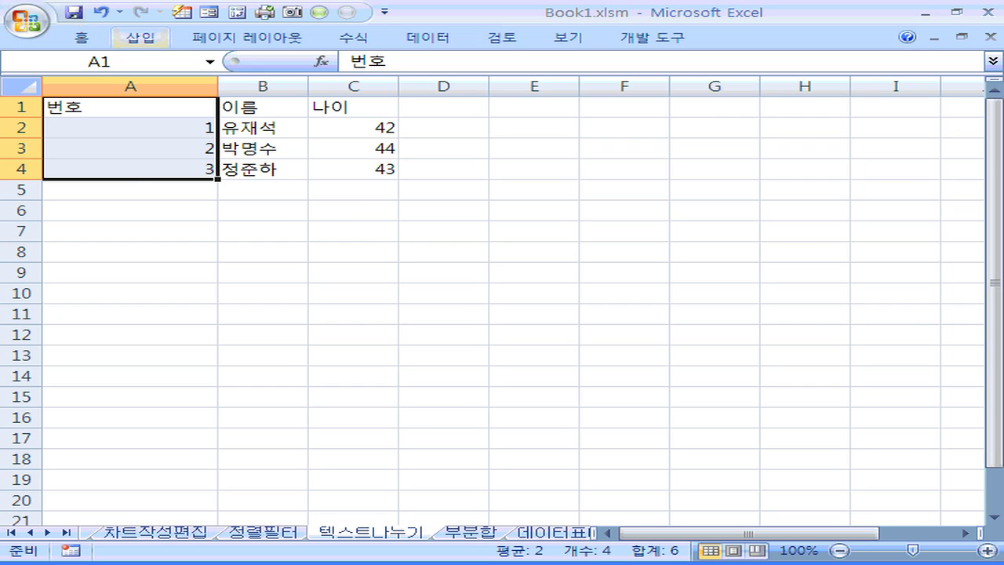
Undo the column split, redo it to compare the data, and undo it again
left_click(99, 12)
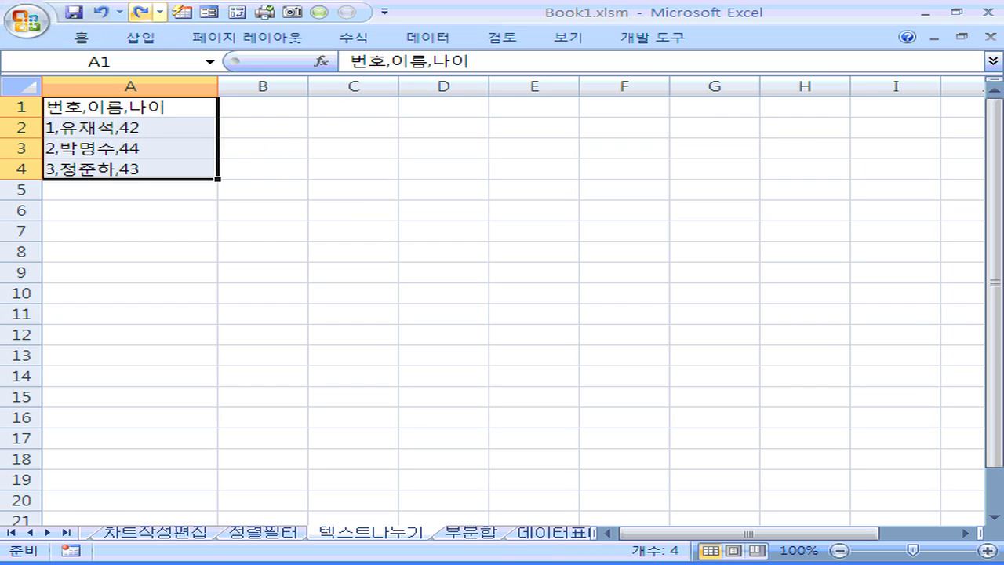
left_click(140, 12)
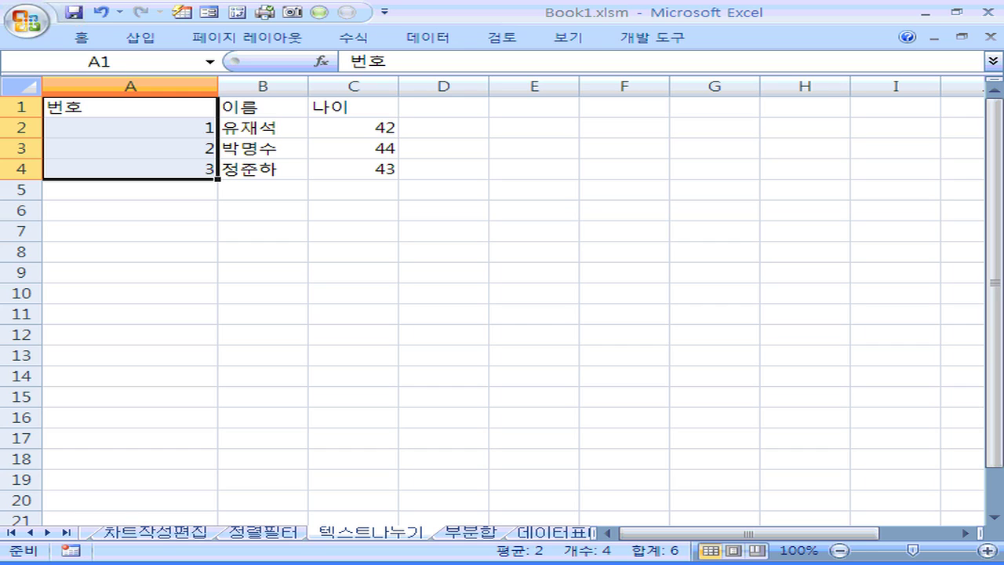
left_click(99, 12)
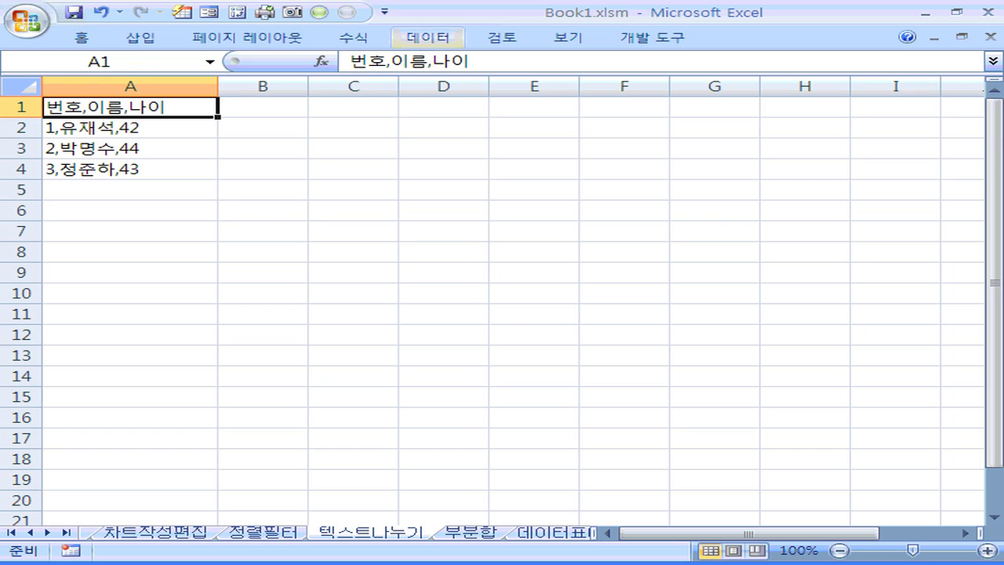
Start a Microsoft Query import from the MS Access Database source using the db1.mdb file
left_click(429, 37)
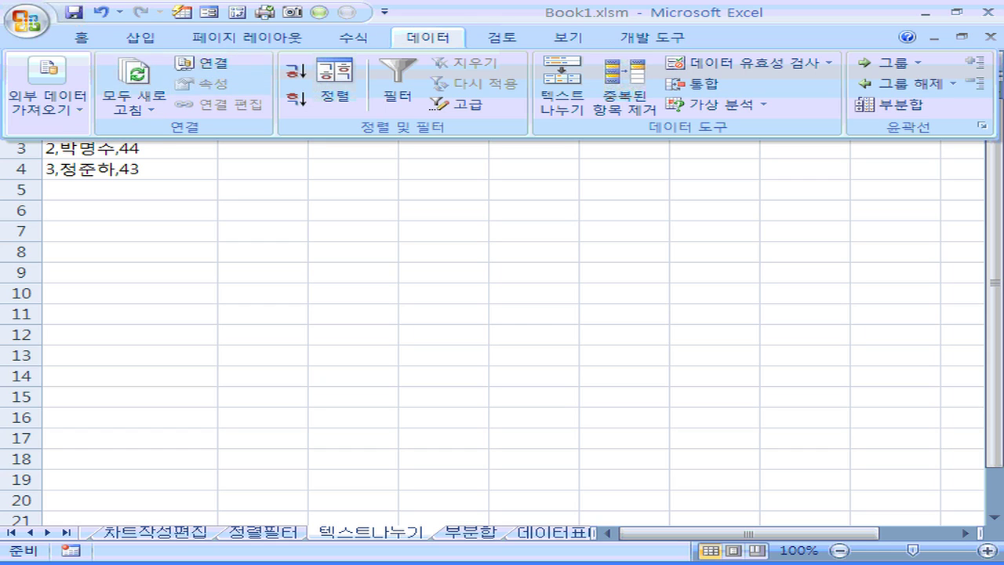
left_click(47, 90)
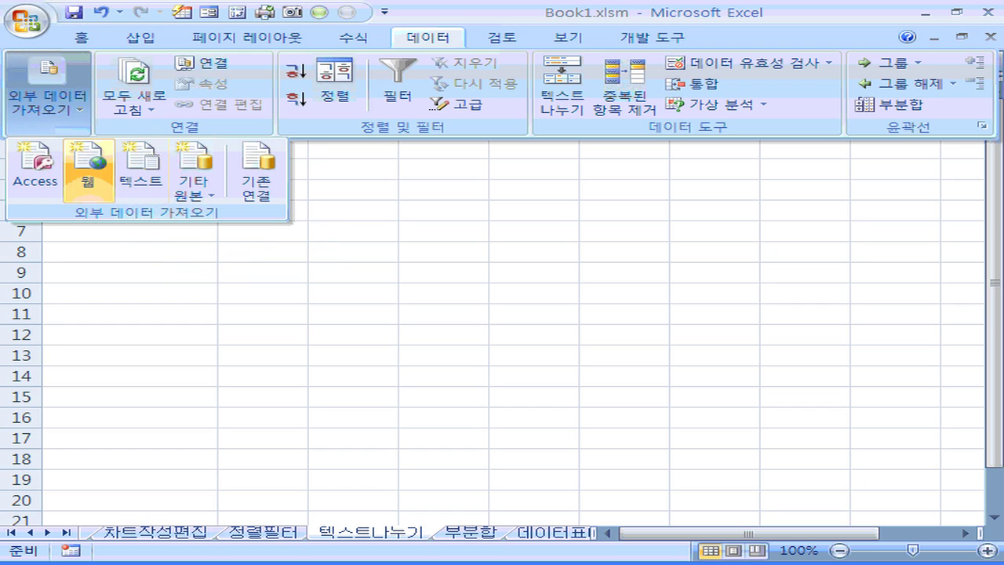
left_click(193, 186)
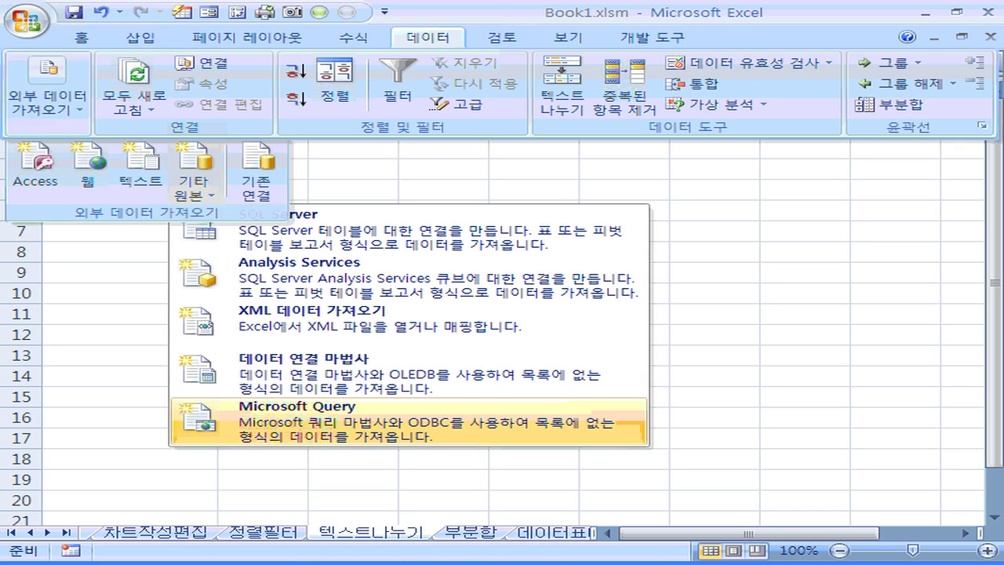
key("Return")
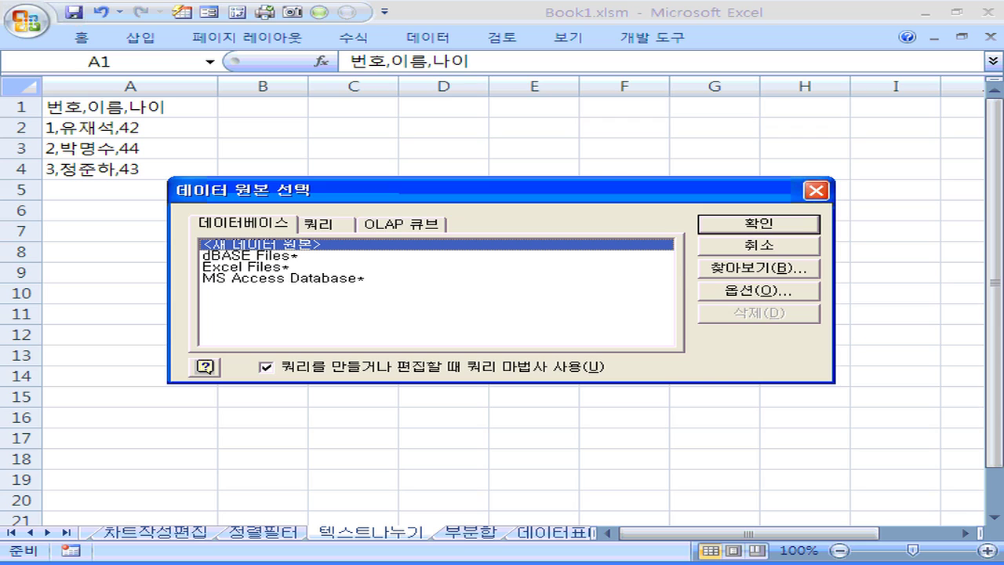
left_click(436, 279)
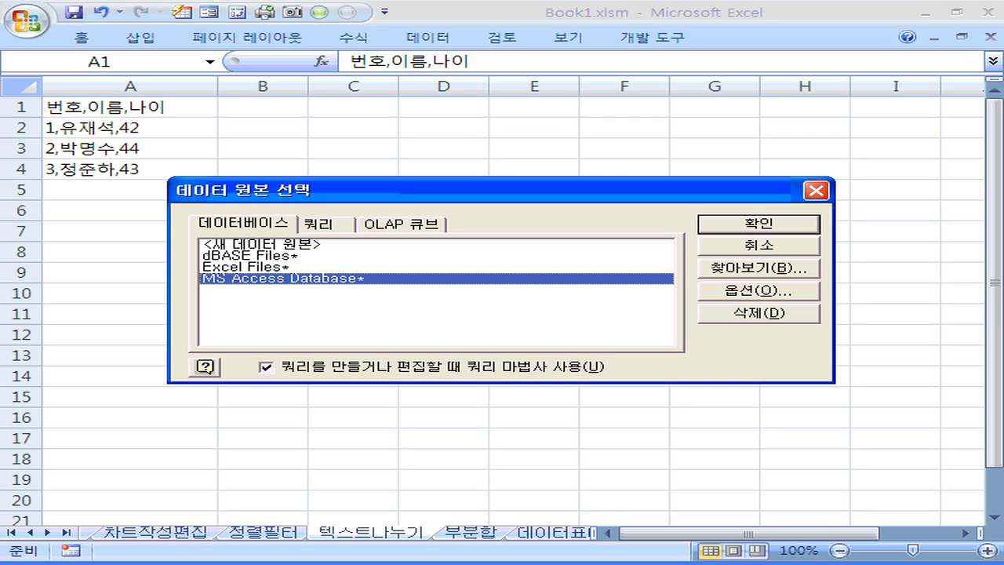
key("Return")
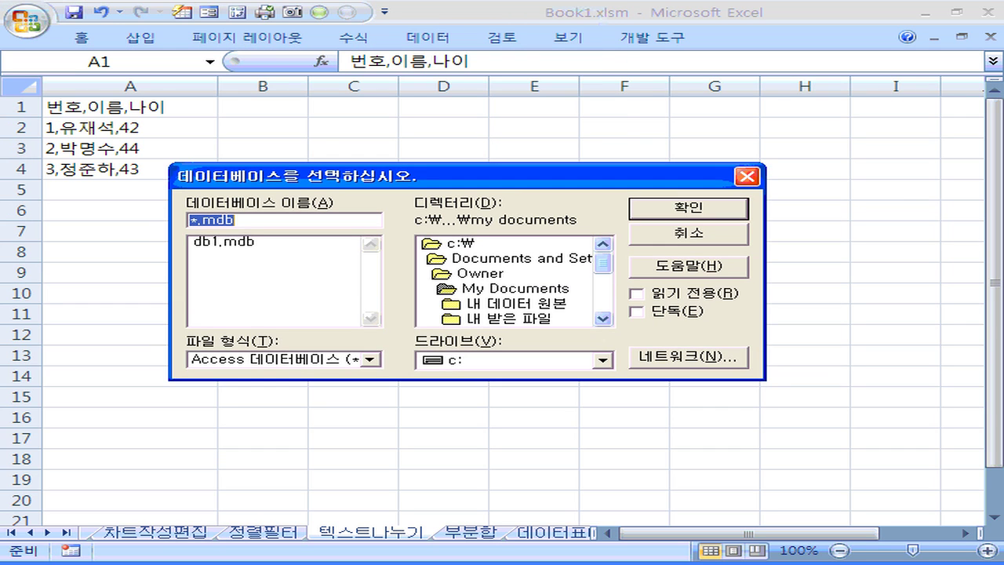
left_click(223, 241)
key("Return")
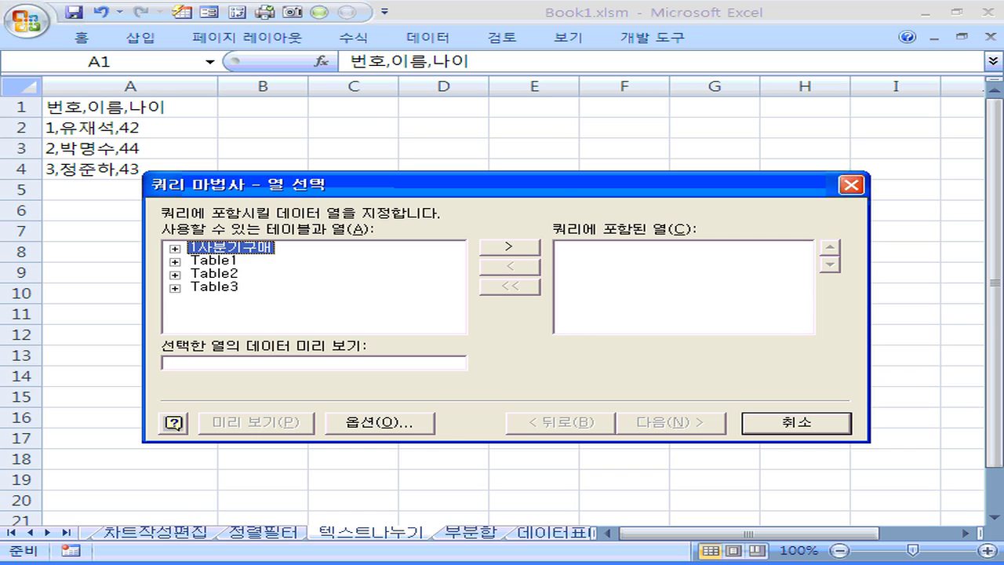
Include all columns of the 1사분기구매 table in the query and apply no row filter
key("Tab")
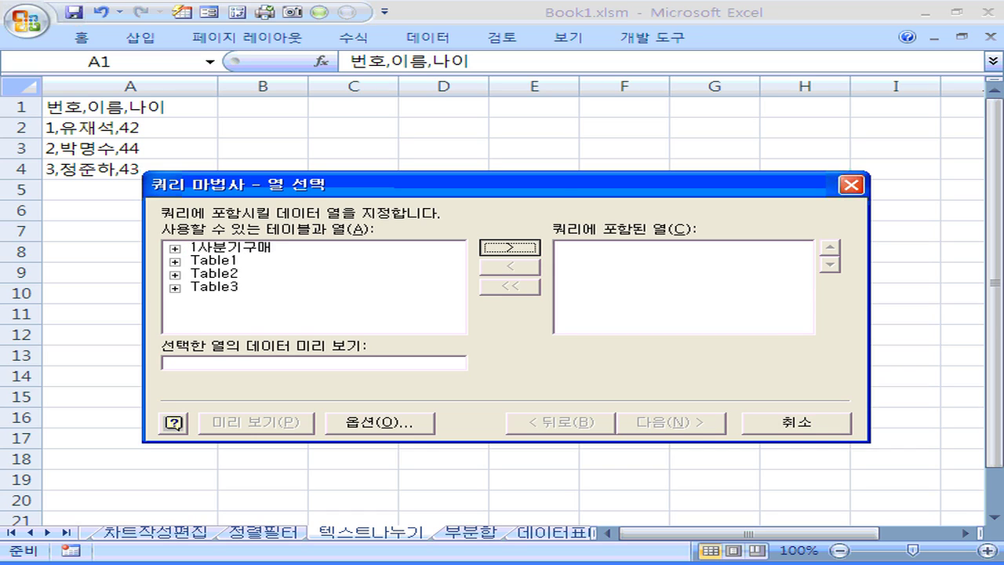
key("Return")
key("Return")
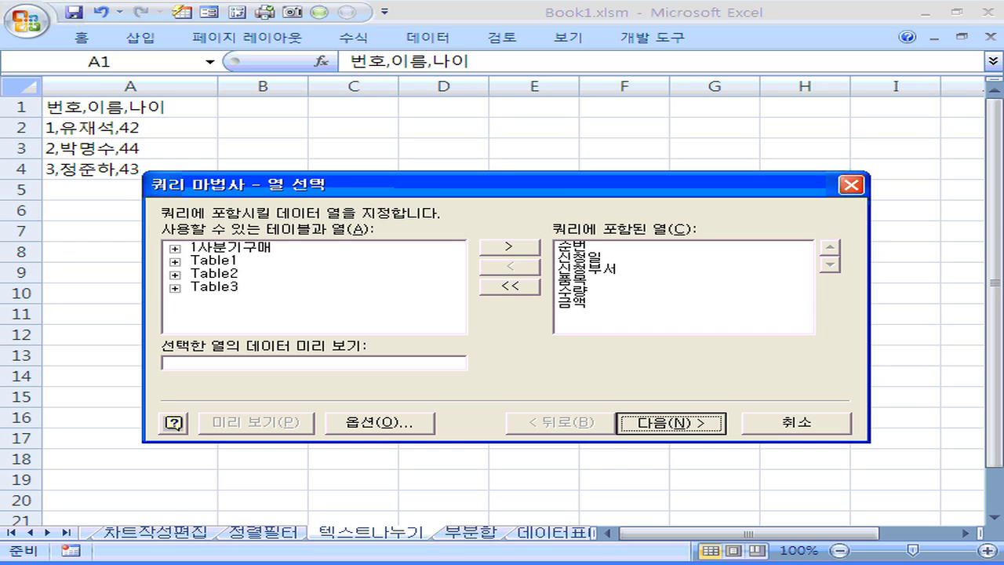
key("Return")
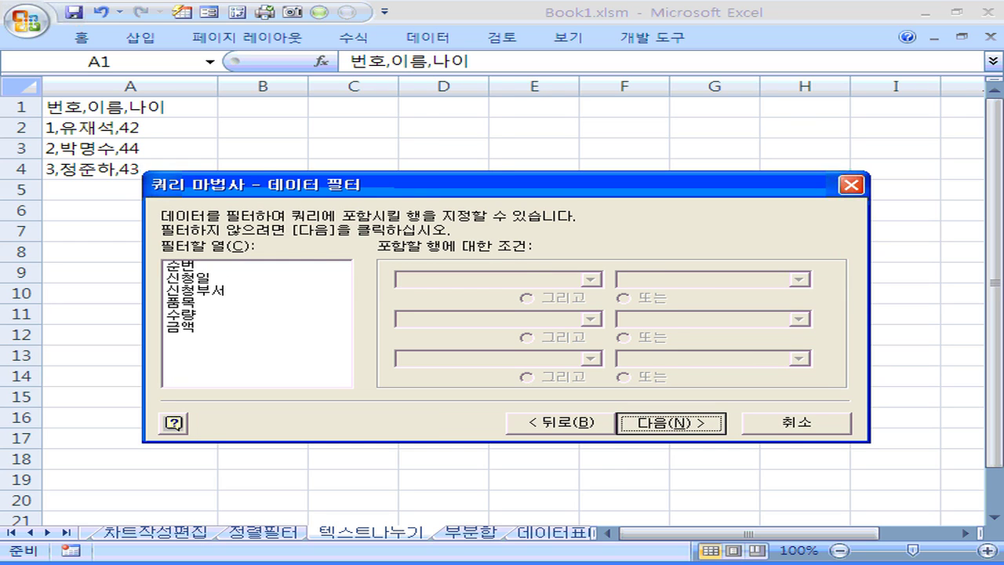
key("Return")
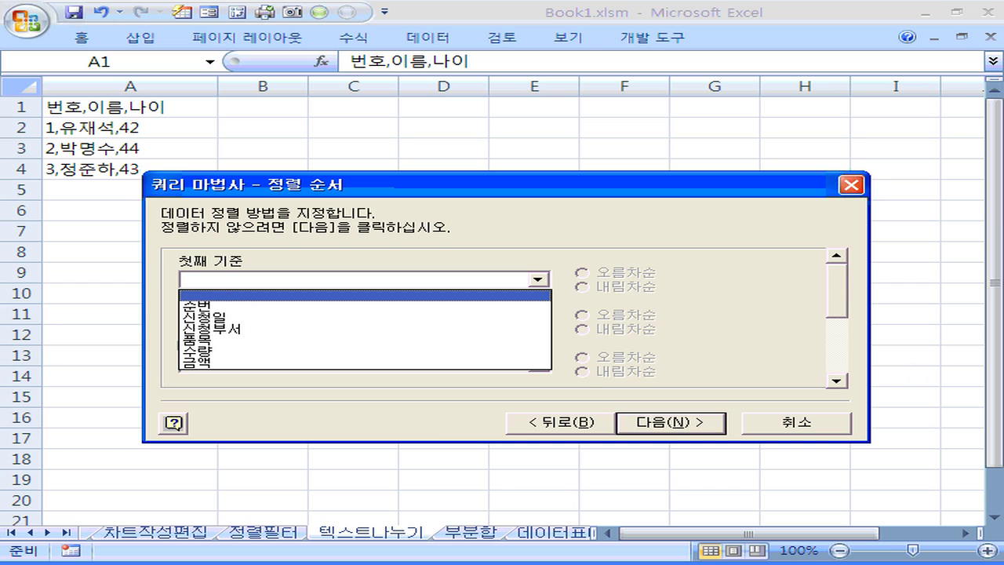
Sort the query data by 순번 in ascending order, with 신청일 as the second sort key
key("Down")
key("Return")
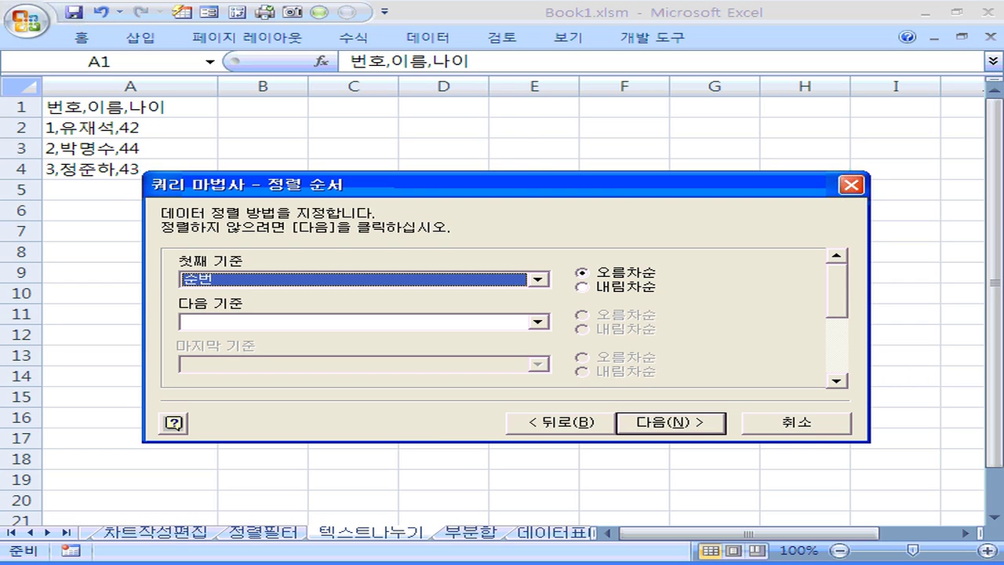
key("Tab")
key("Tab")
key("alt+Down")
key("Down")
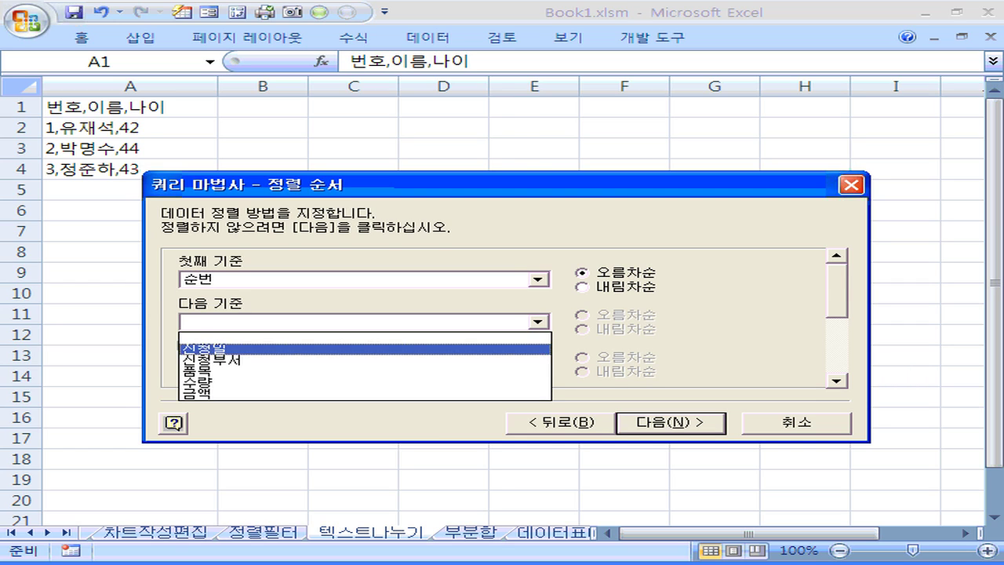
key("Return")
key("space")
key("alt+n")
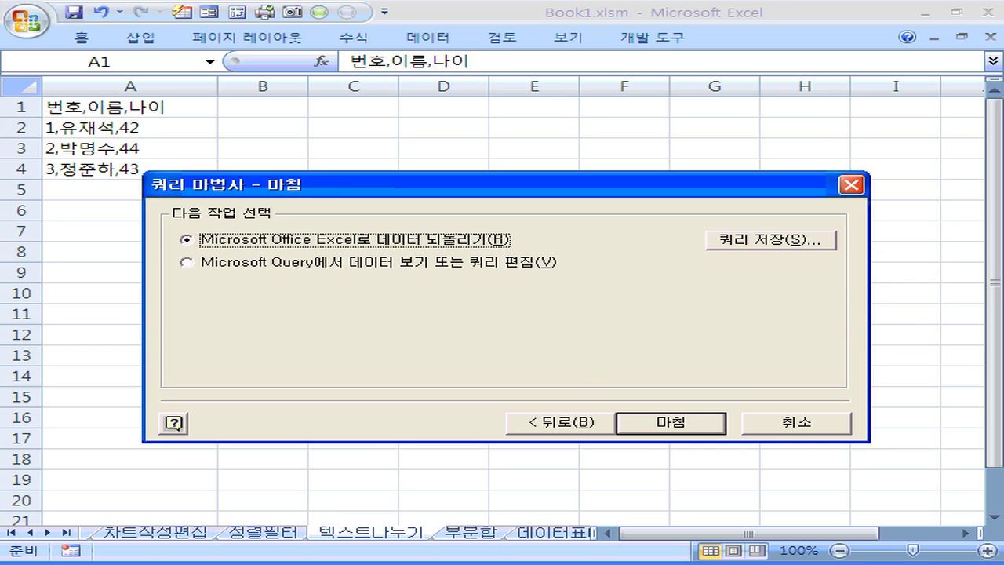
Return the query data to Excel as a table in the existing worksheet starting at cell A9
key("Return")
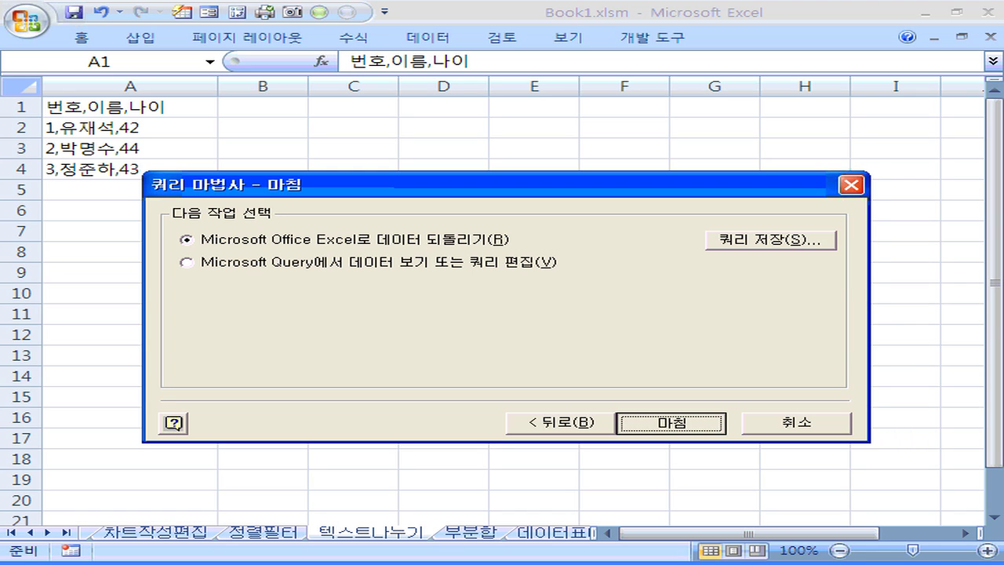
key("Return")
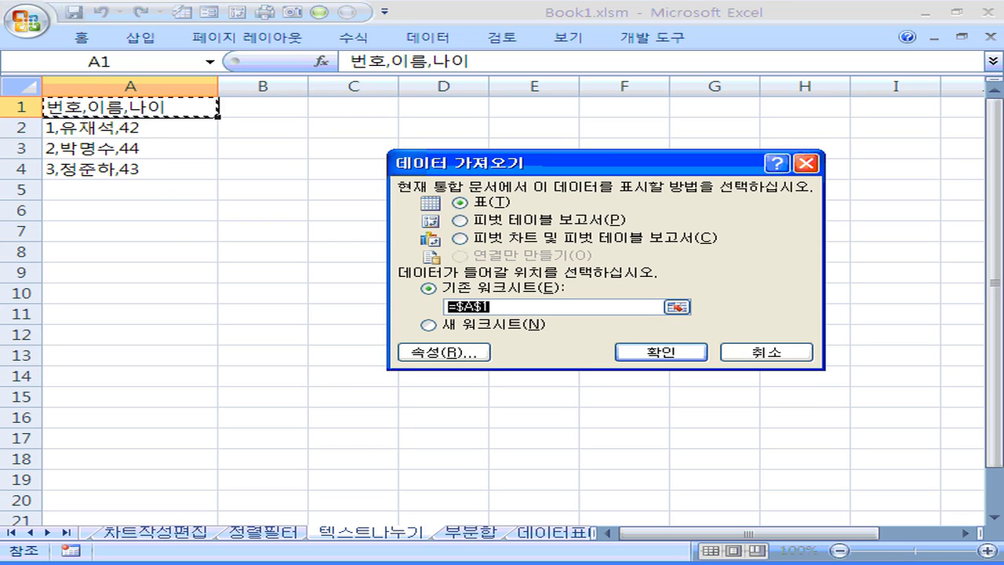
left_click(130, 272)
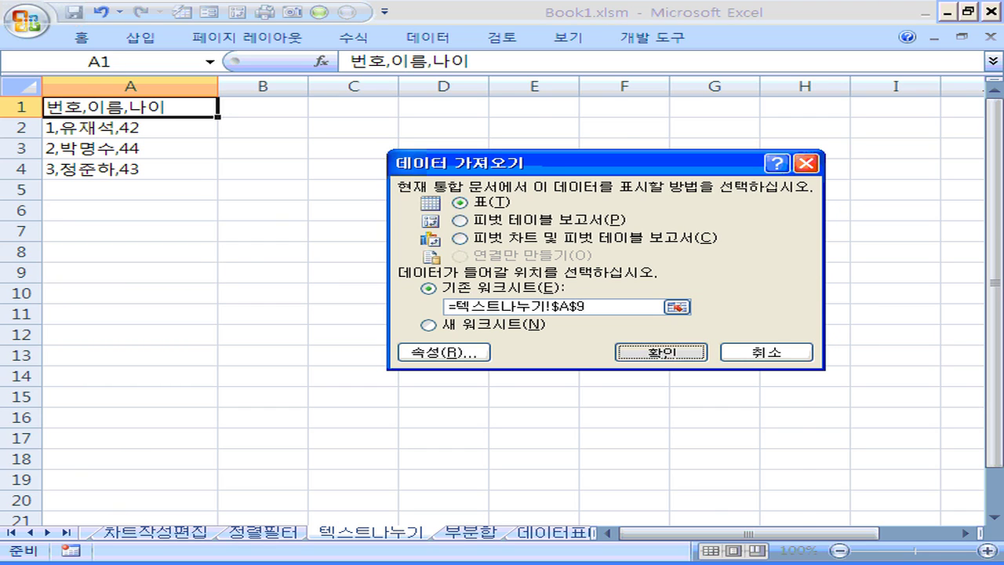
key("Return")
scroll(502, 314, "down", 2)
scroll(502, 314, "up", 1)
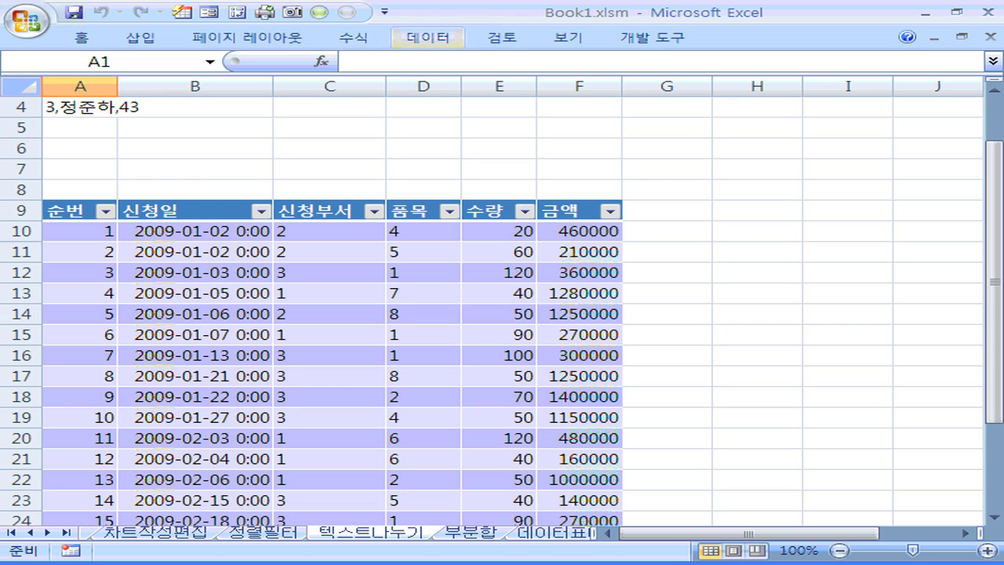
Look at the external web data query dialog, close it without importing, and look over the imported table
left_click(428, 37)
left_click(48, 94)
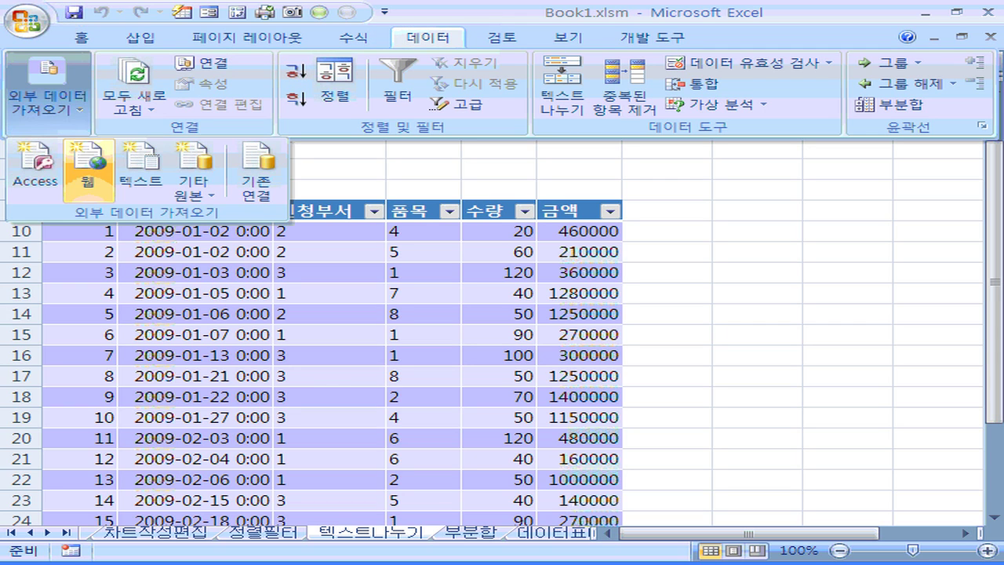
left_click(89, 168)
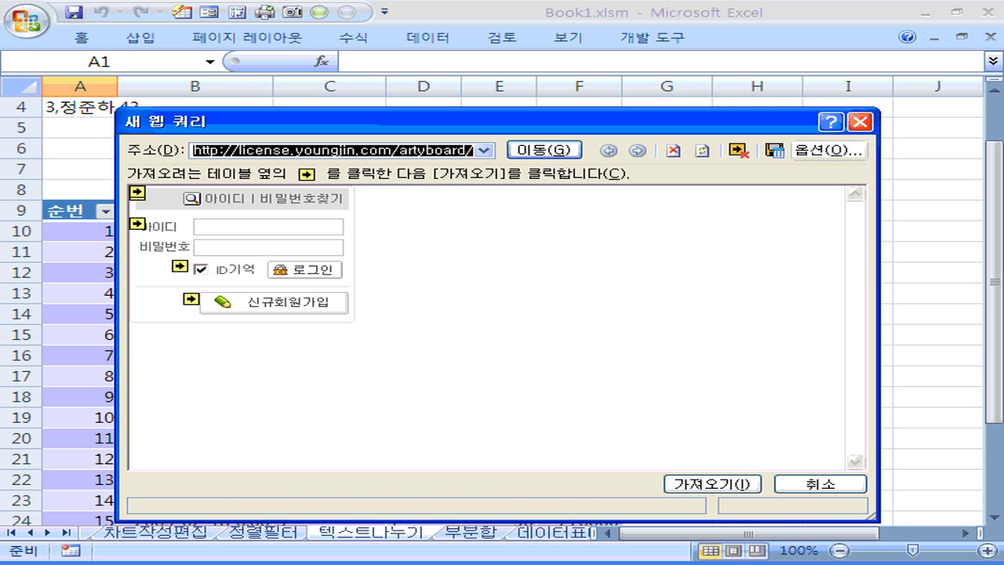
key("Escape")
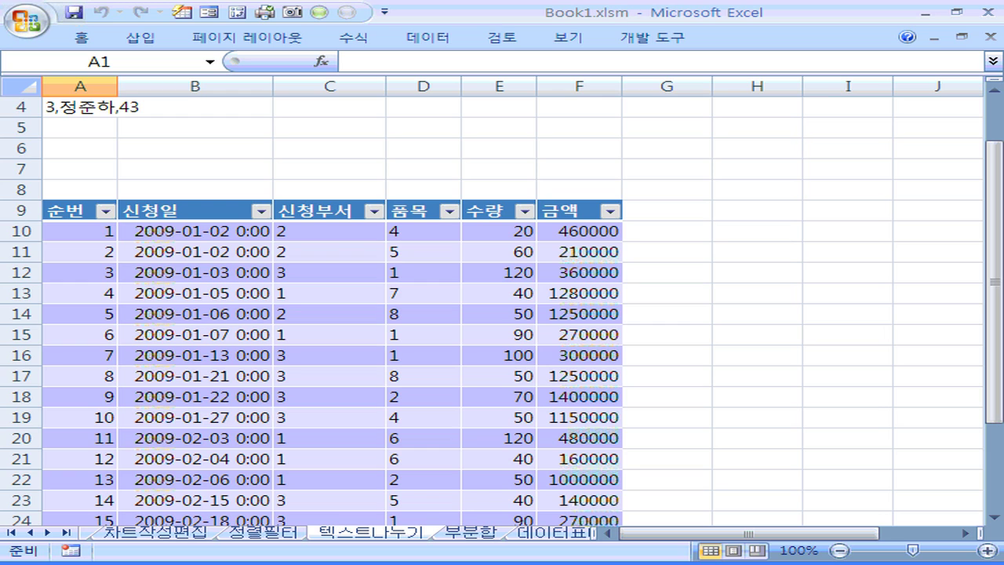
scroll(330, 313, "down", 1)
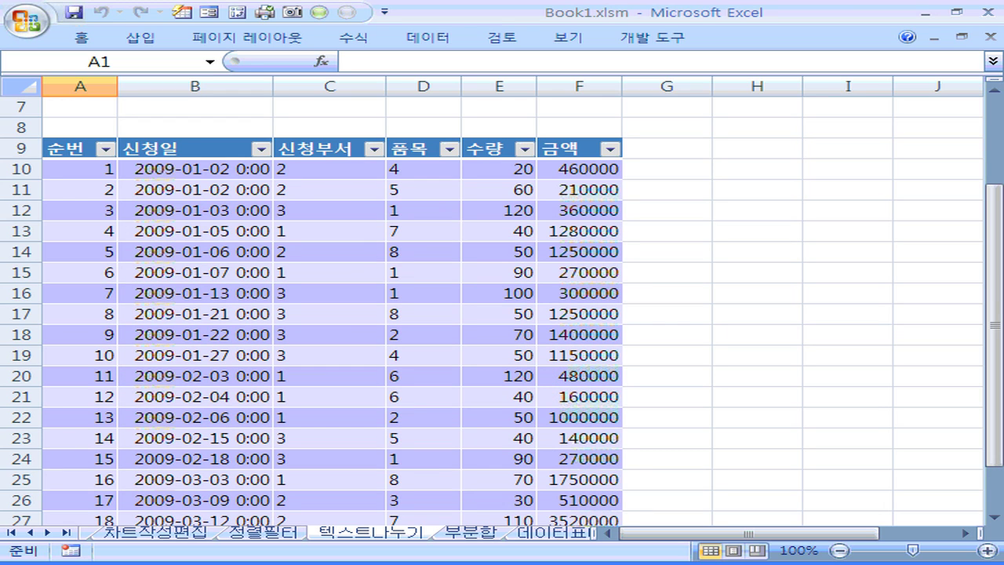
scroll(330, 313, "up", 2)
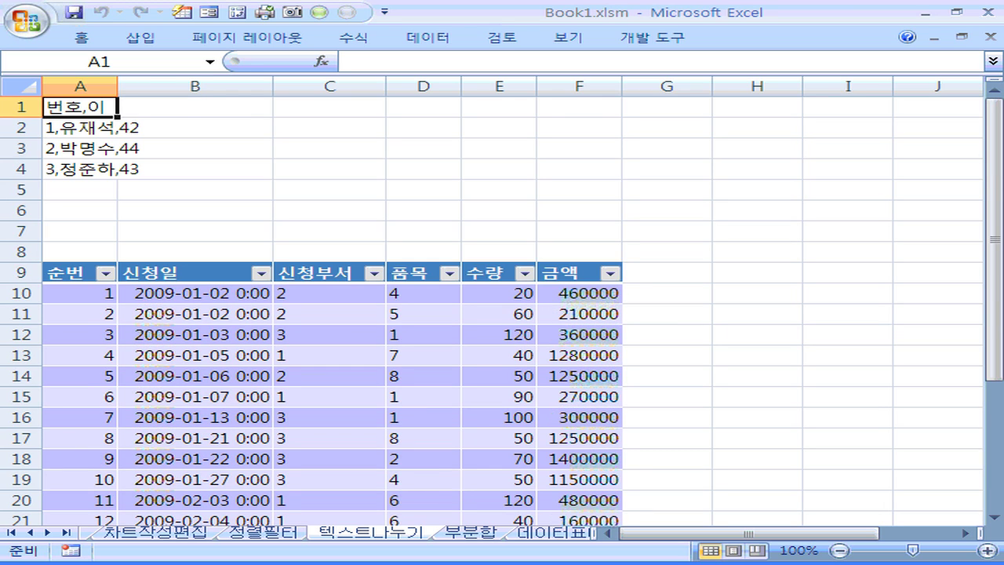